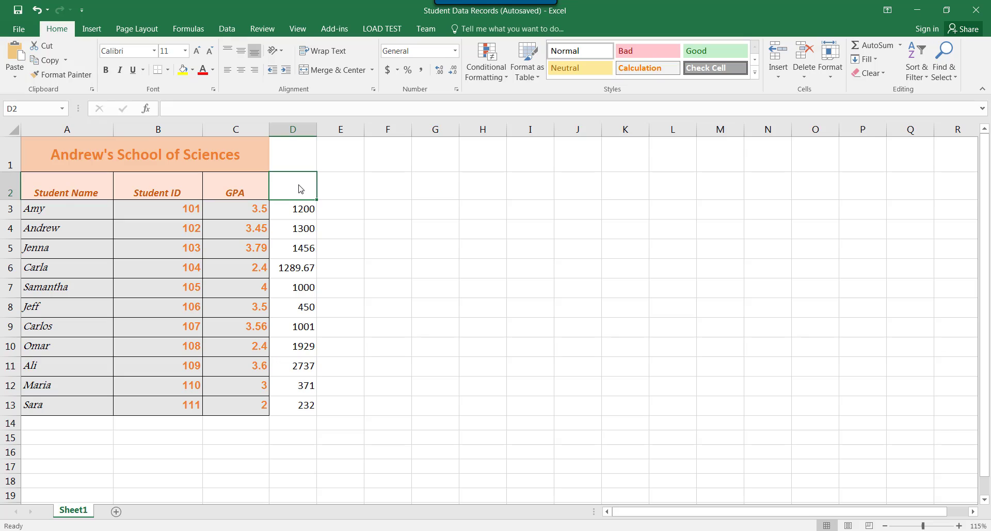
Step: Enter the column header "Amount Due" in cell D2
text(Amtoun)
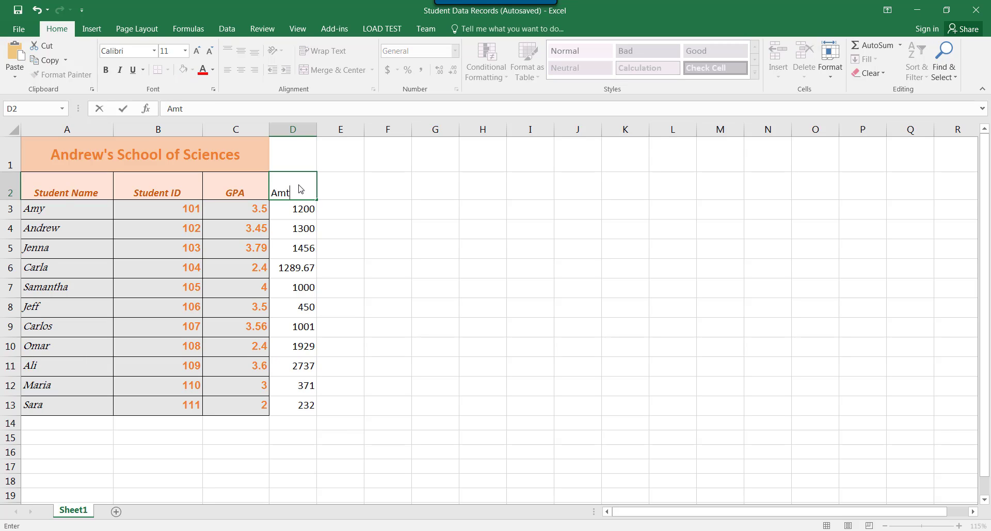
key(BackSpace)
key(BackSpace)
key(BackSpace)
key(BackSpace)
text(ount Due)
key(Return)
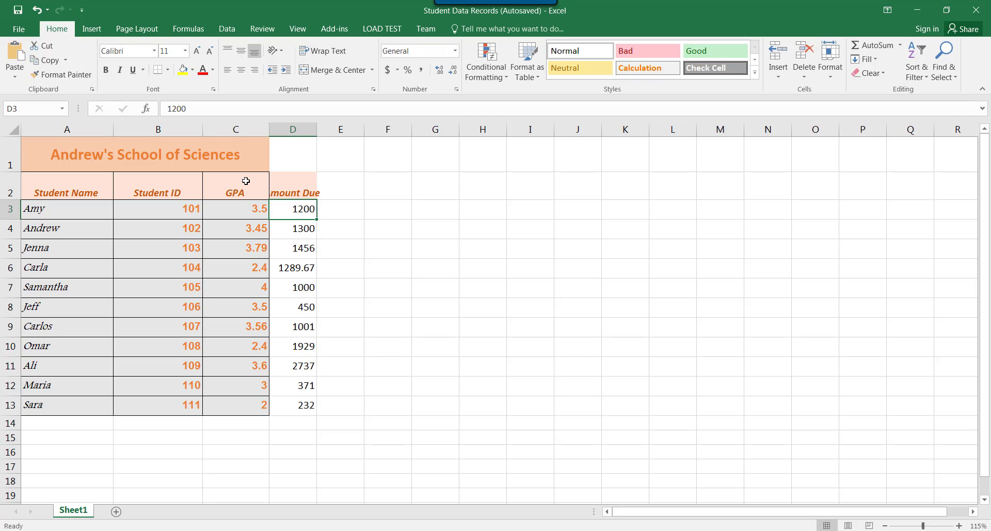
Step: Apply Outside Borders to the Amount Due header cell D2
click(302, 184)
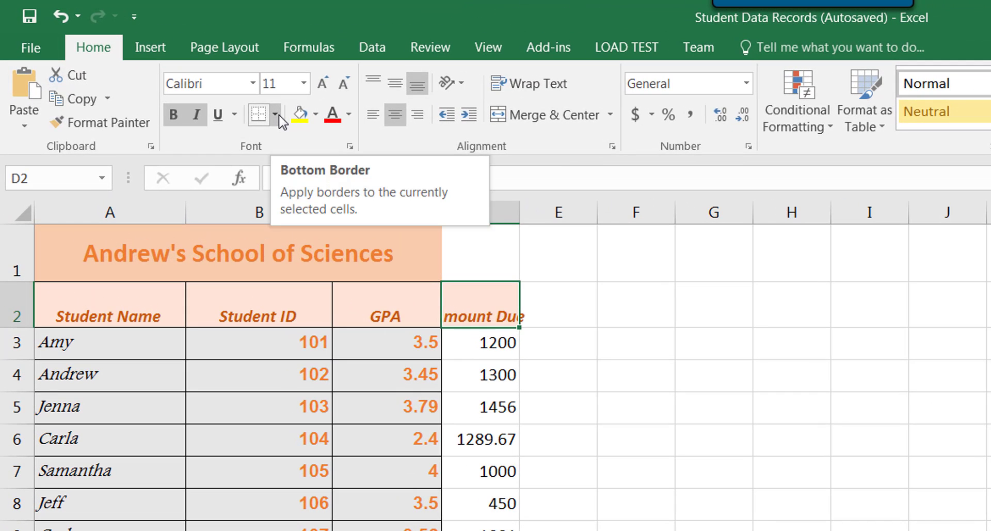
click(276, 114)
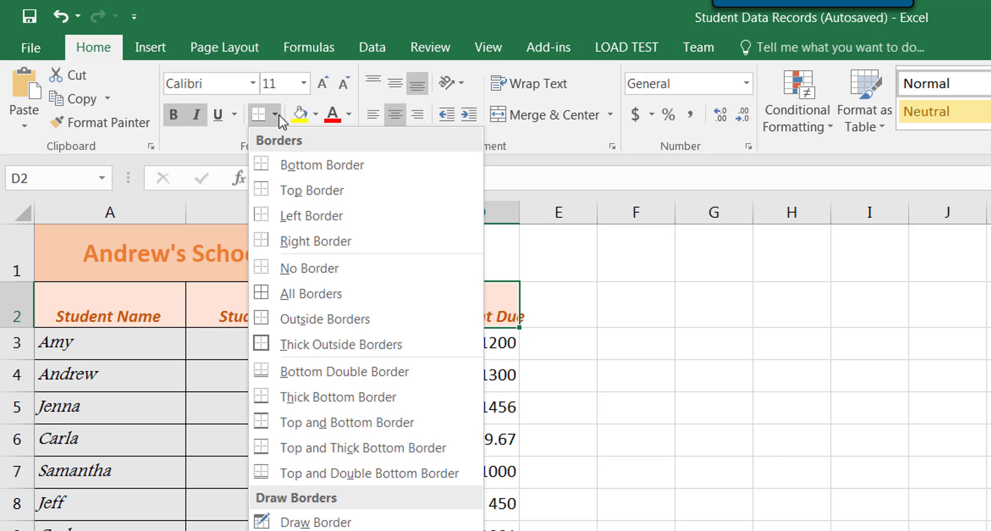
click(327, 329)
click(507, 357)
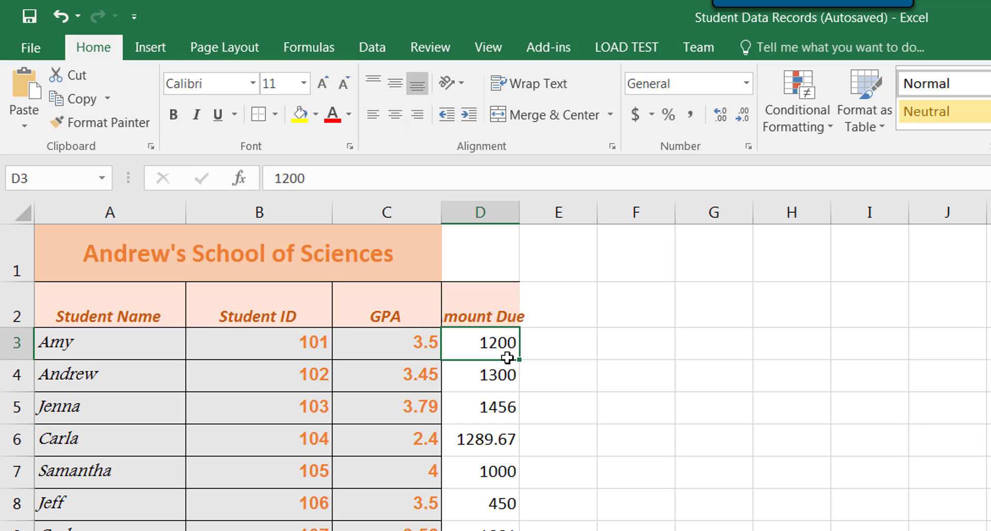
click(502, 308)
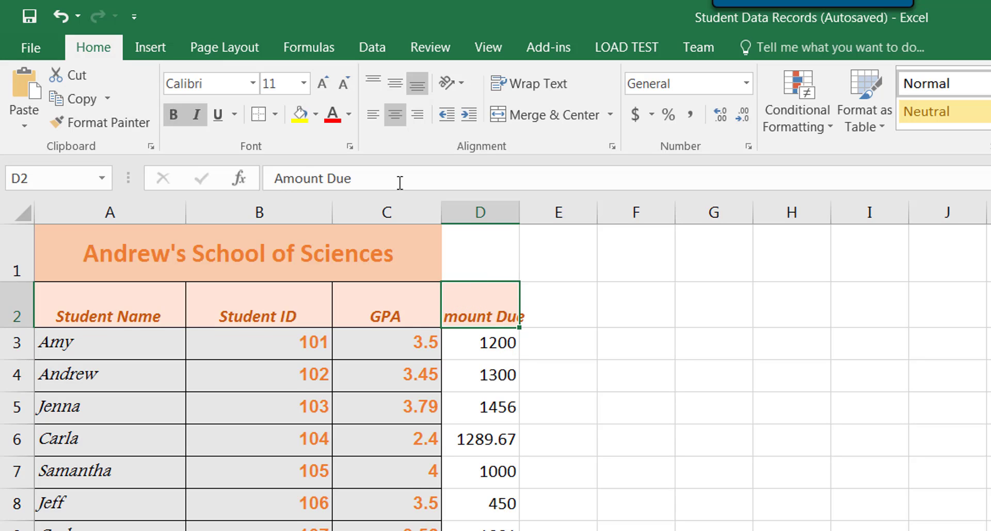
click(258, 114)
click(494, 356)
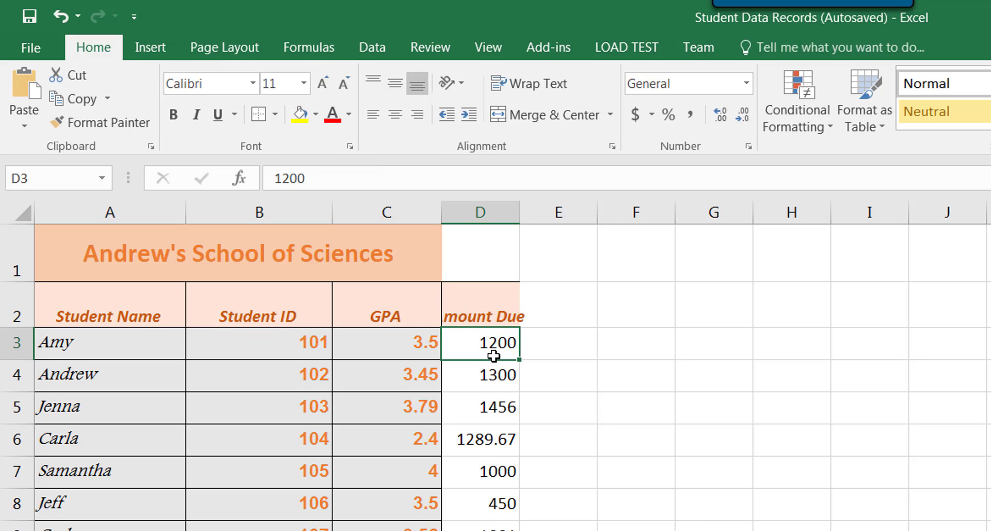
Step: Try Thick Outside Borders on the Amount Due header cell
click(496, 316)
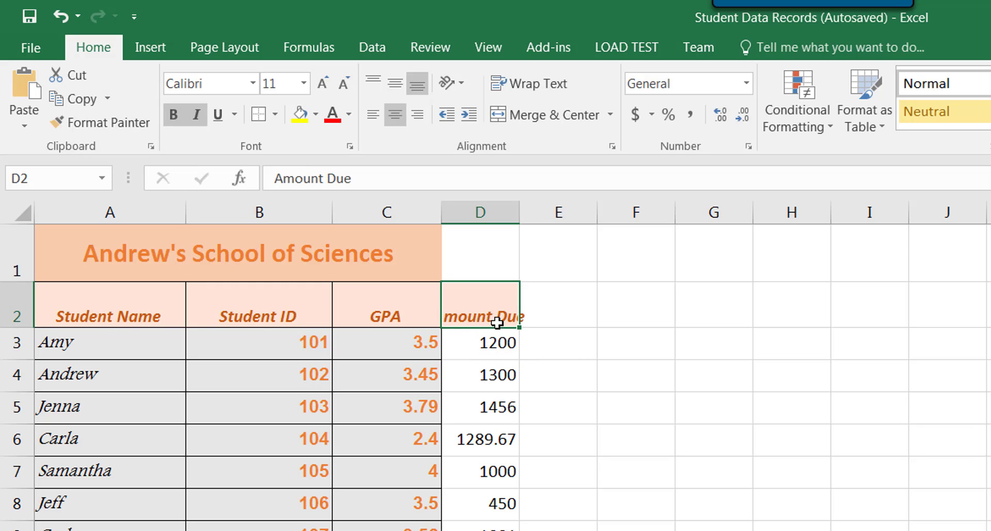
click(277, 114)
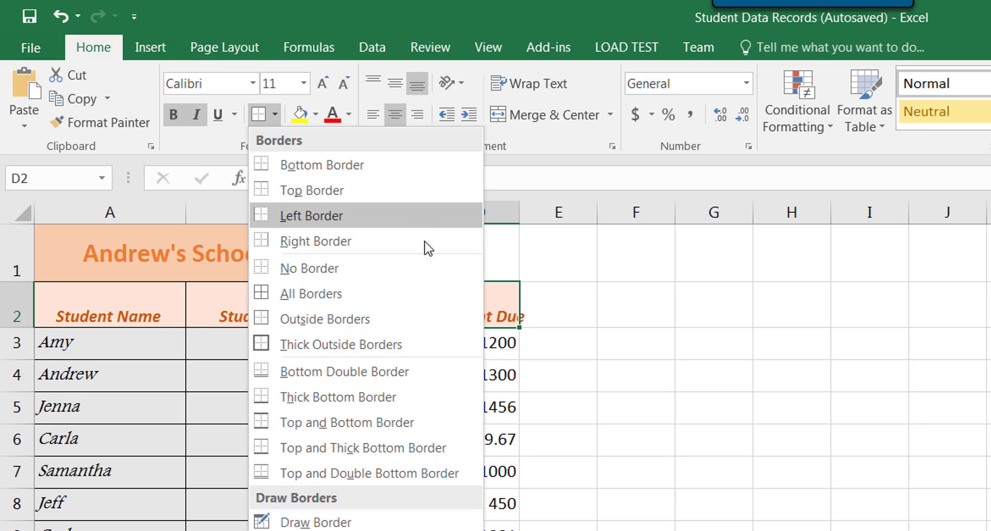
click(400, 339)
click(508, 348)
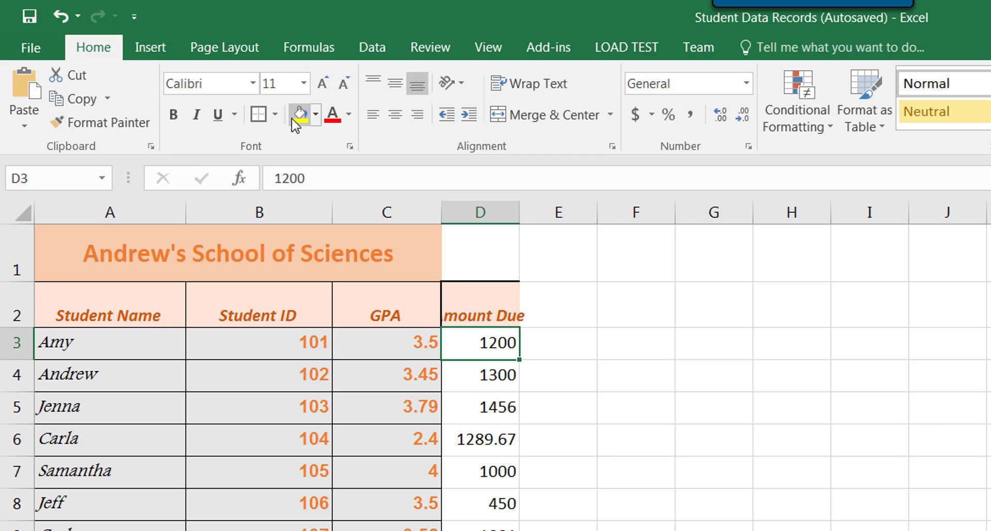
Step: Switch the Amount Due header cell back to regular Outside Borders
click(481, 297)
click(277, 114)
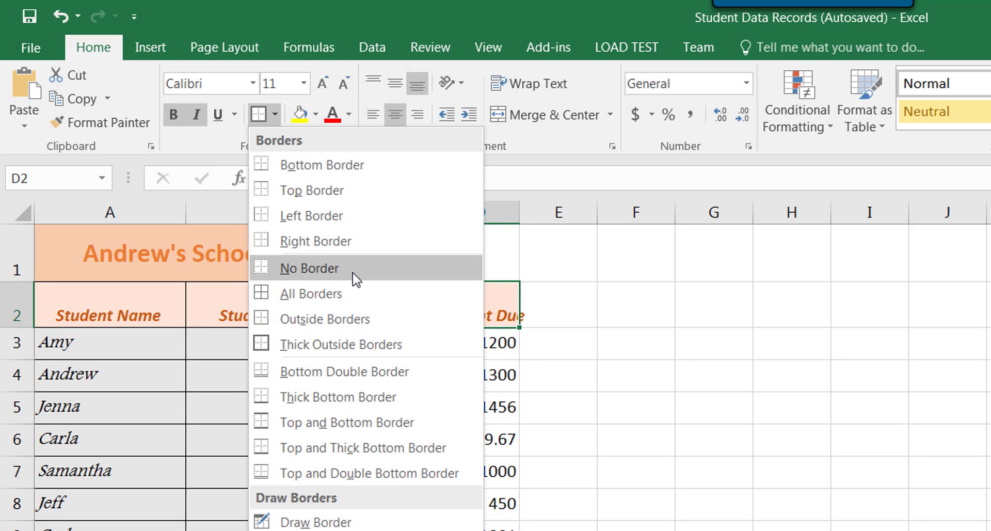
click(357, 321)
click(482, 355)
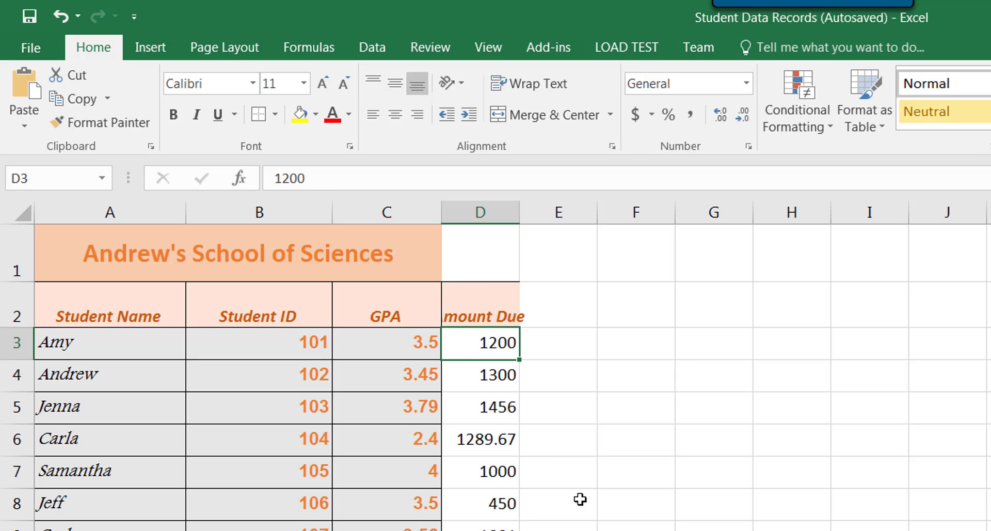
click(485, 427)
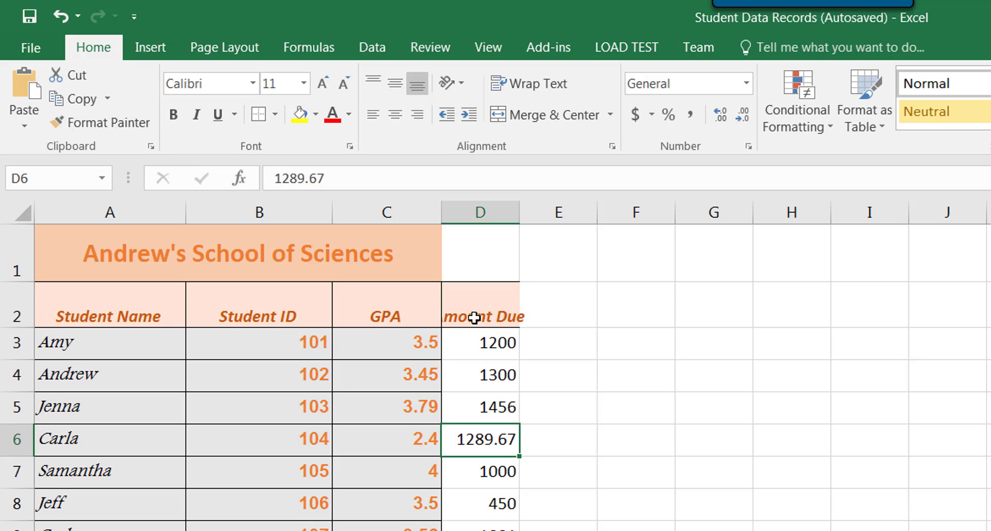
Step: Wrap the text in the Amount Due header cell so that it fits the column width
click(504, 309)
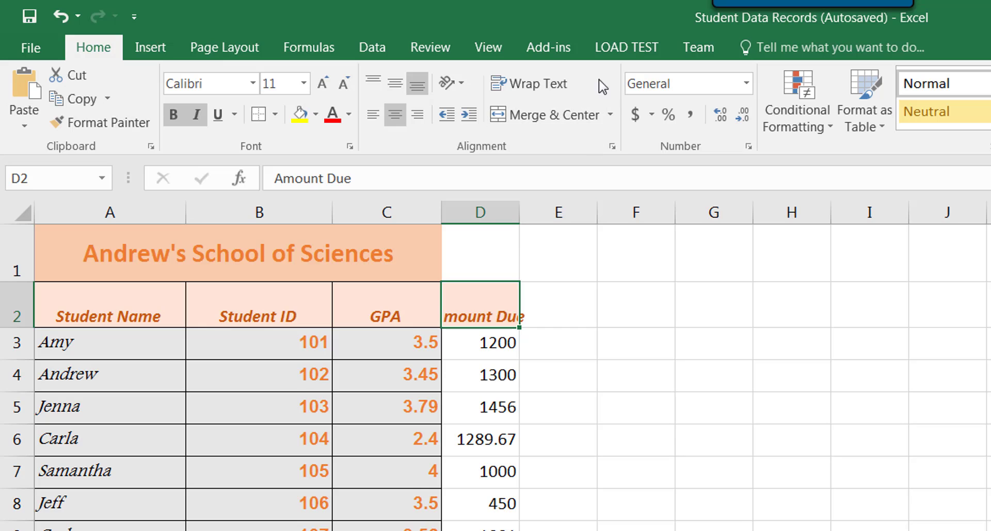
click(543, 83)
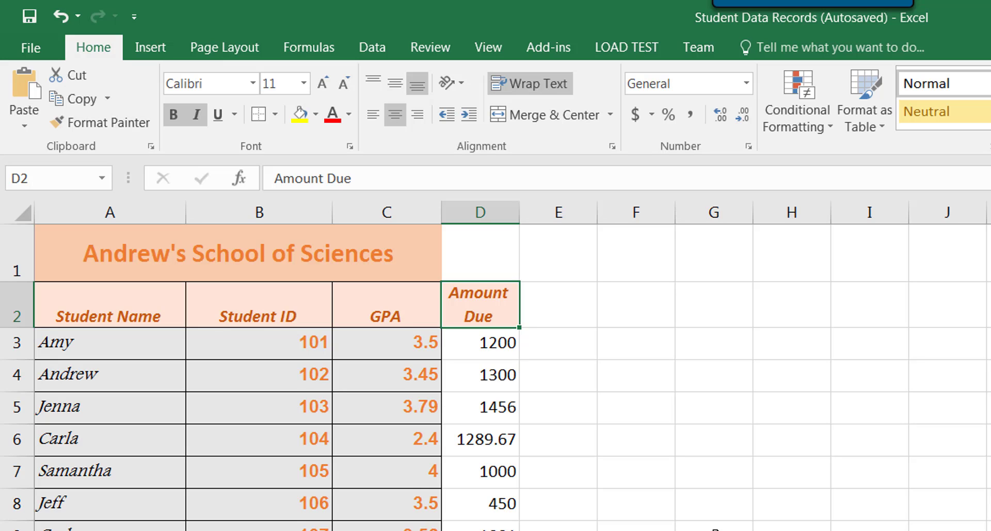
click(575, 398)
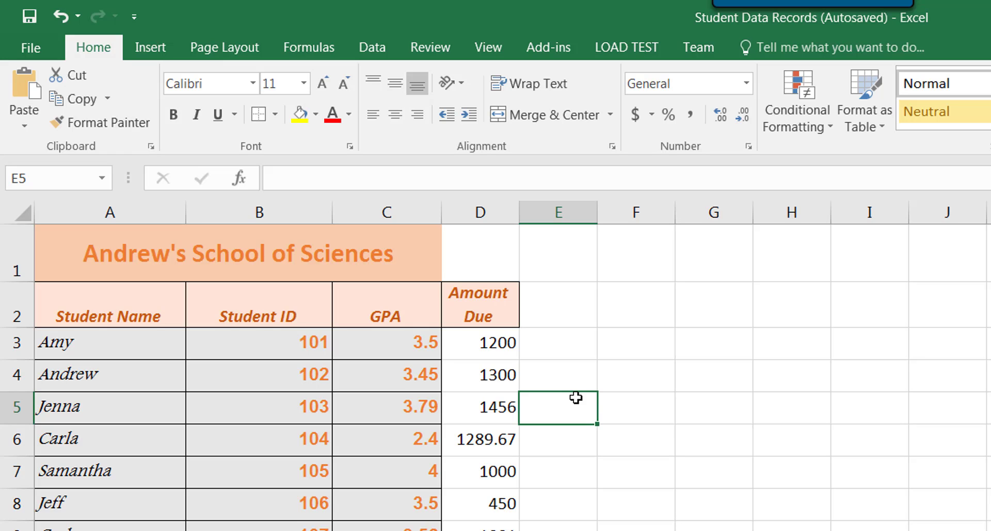
Step: Unmerge the school title in row 1 and merge and center it across A1:D1
click(226, 241)
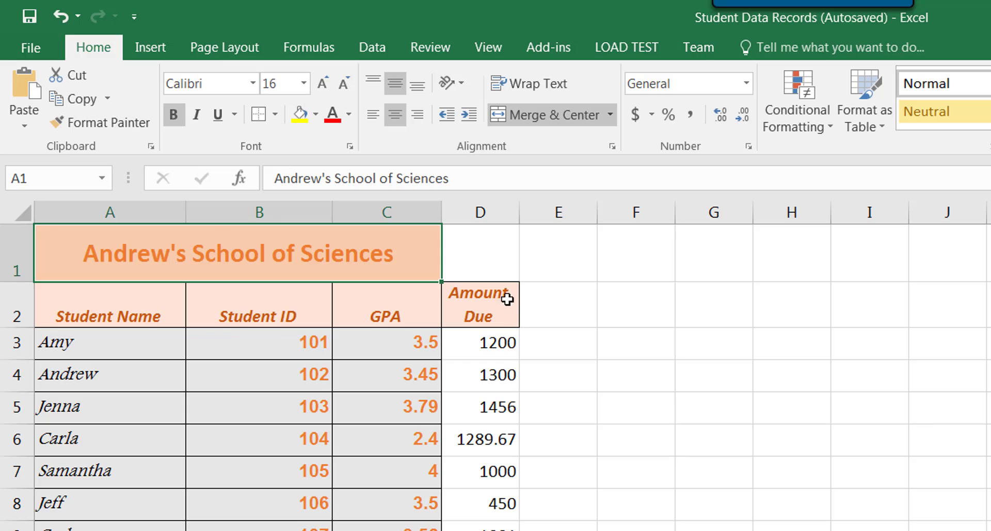
click(497, 240)
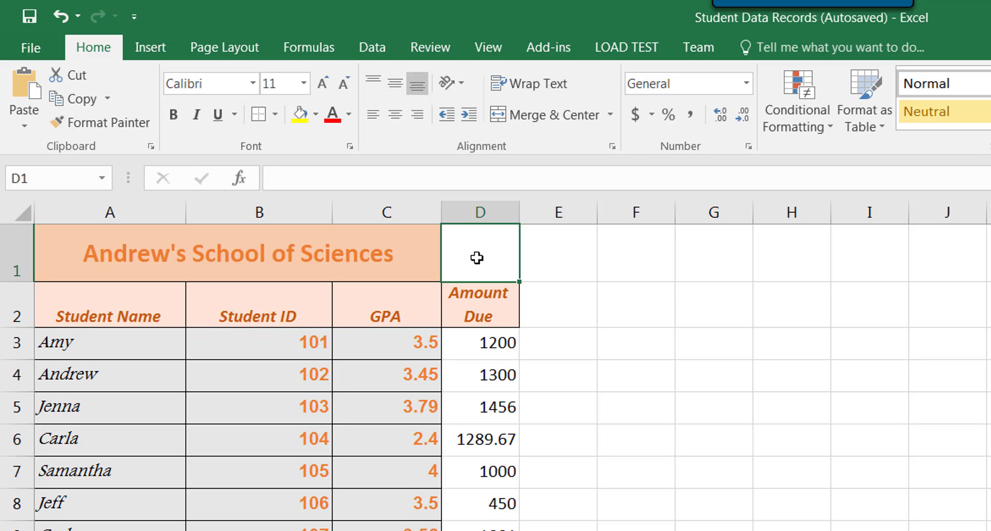
click(373, 242)
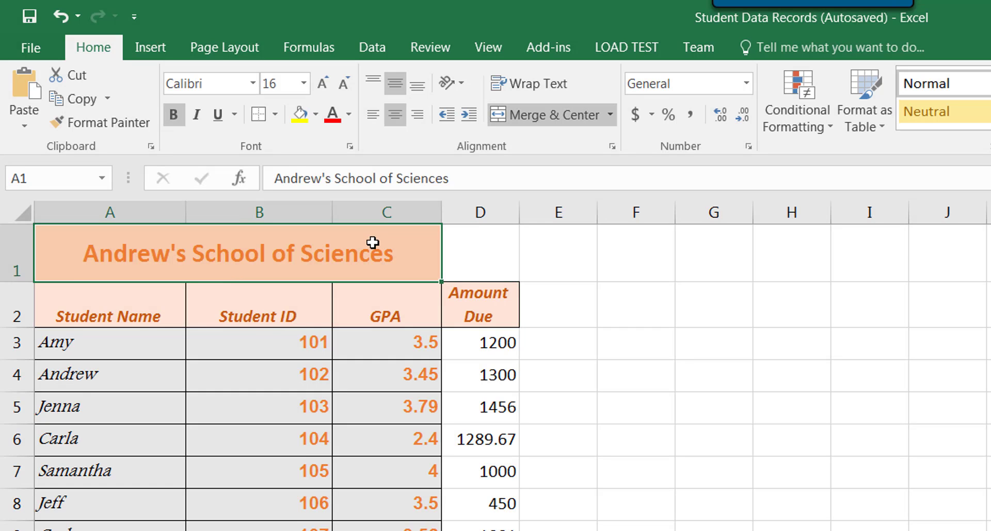
click(631, 373)
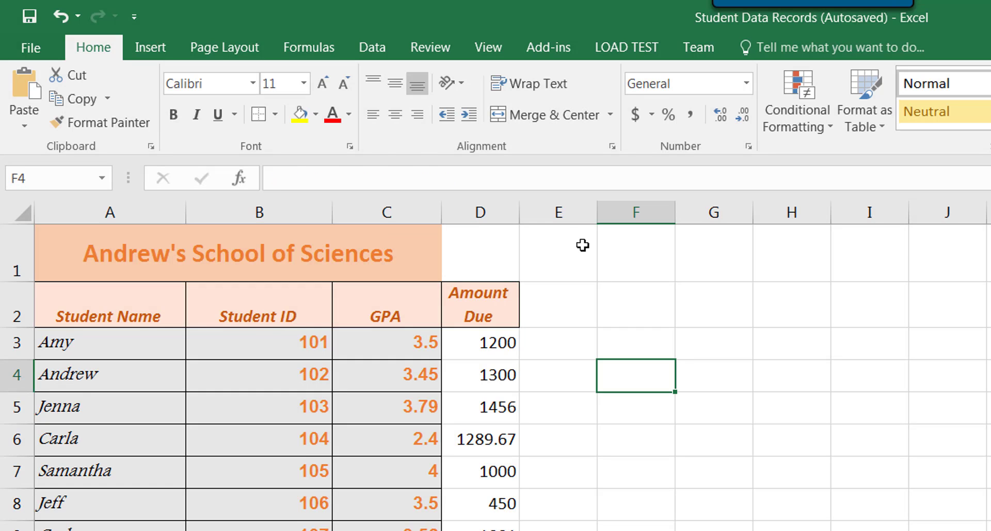
click(265, 257)
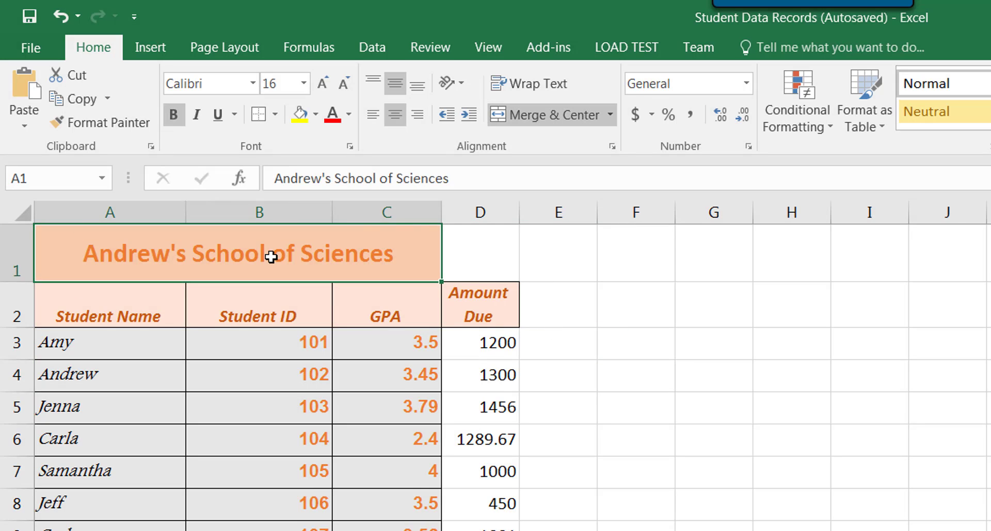
drag(265, 257, 498, 266)
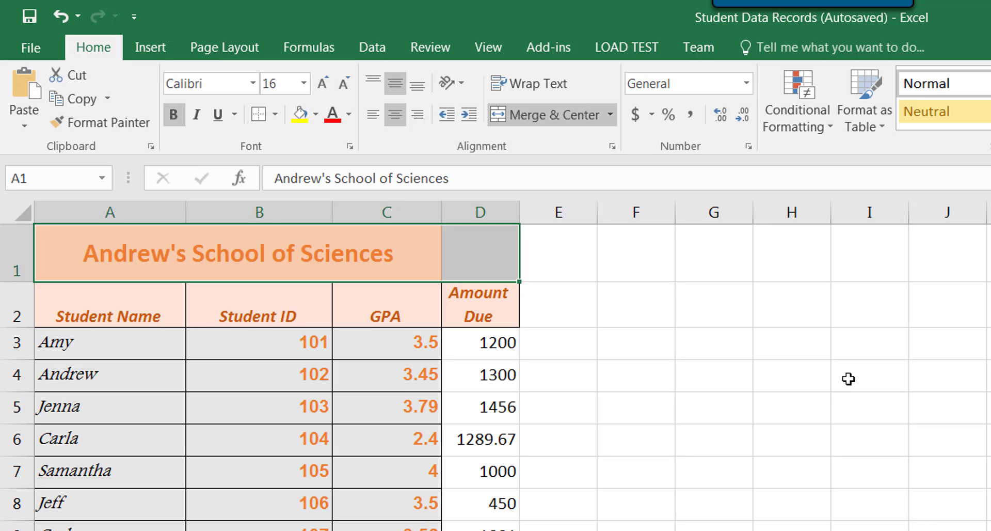
click(536, 125)
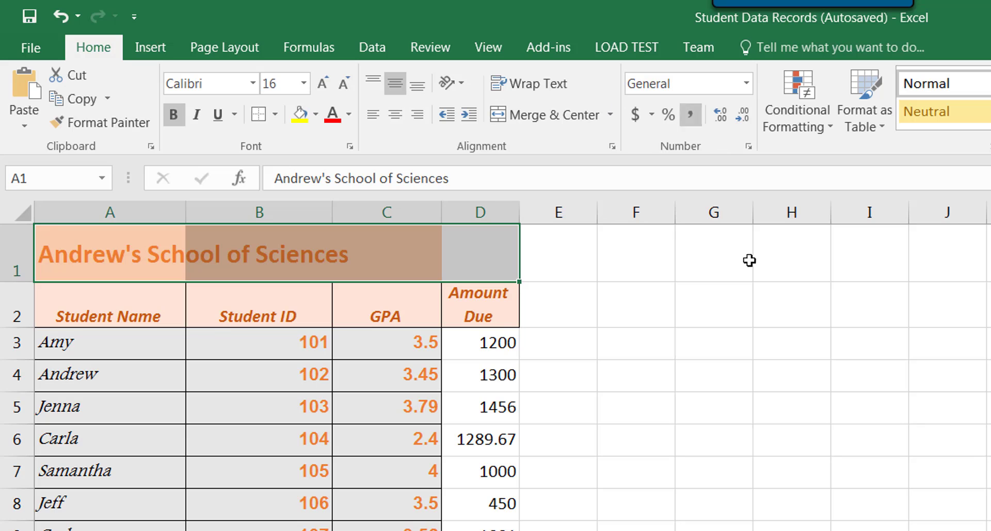
click(534, 120)
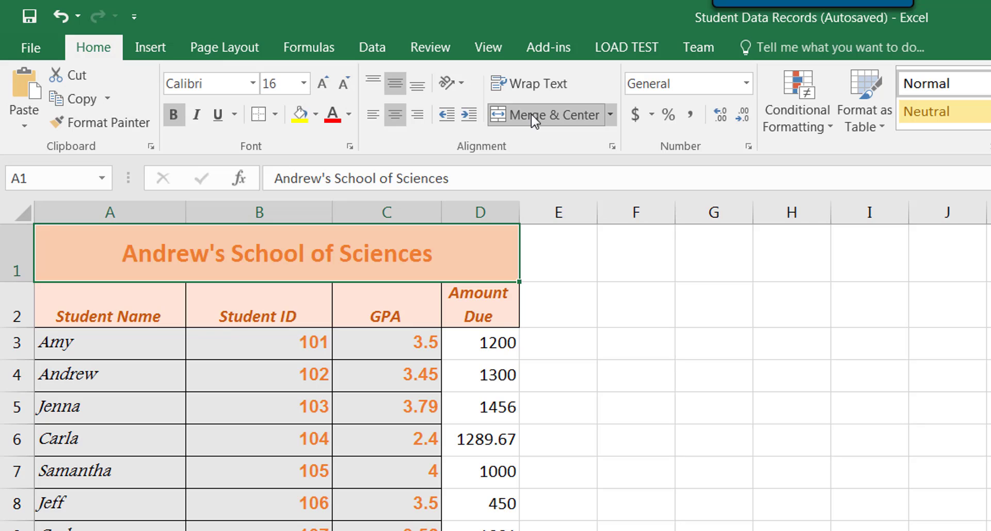
Step: Apply All Borders to the Amount Due values in D3:D13
click(500, 341)
drag(500, 341, 480, 530)
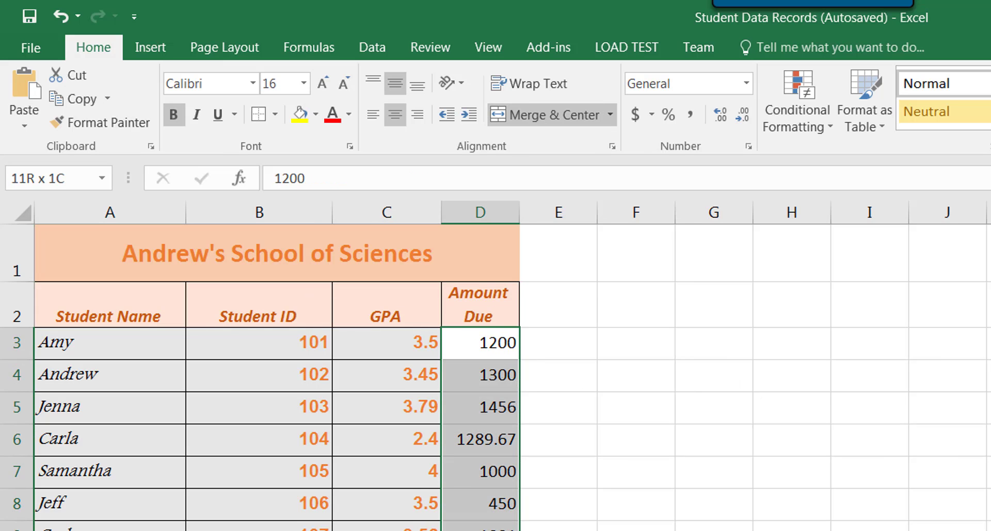
click(275, 115)
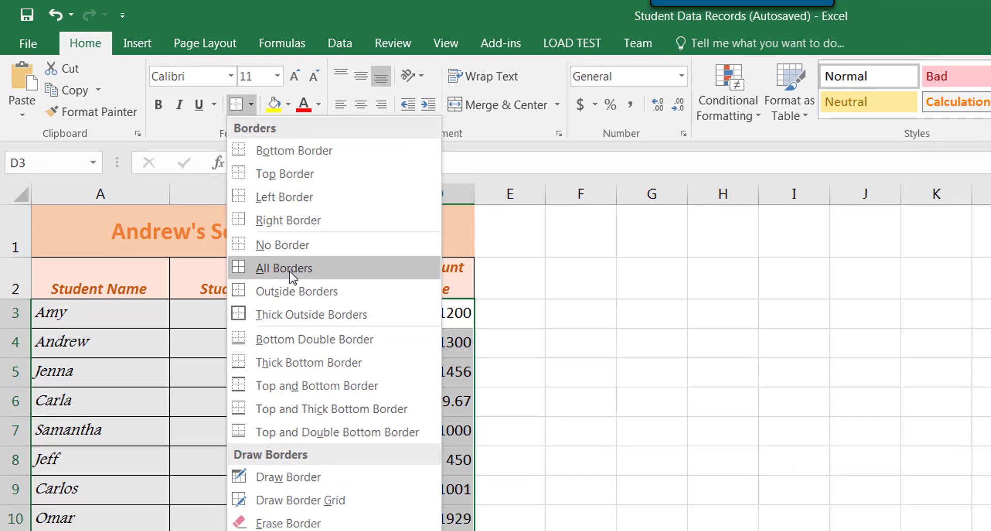
click(309, 293)
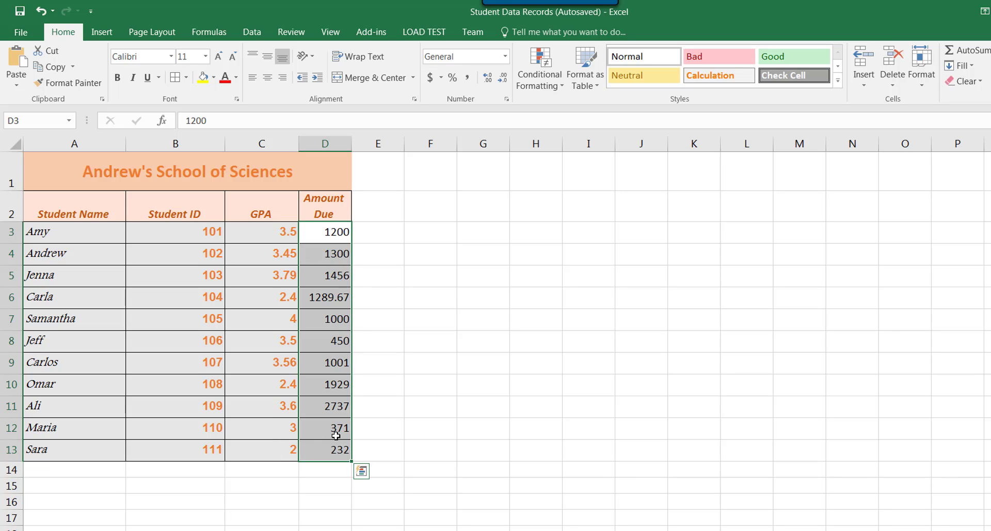
click(333, 326)
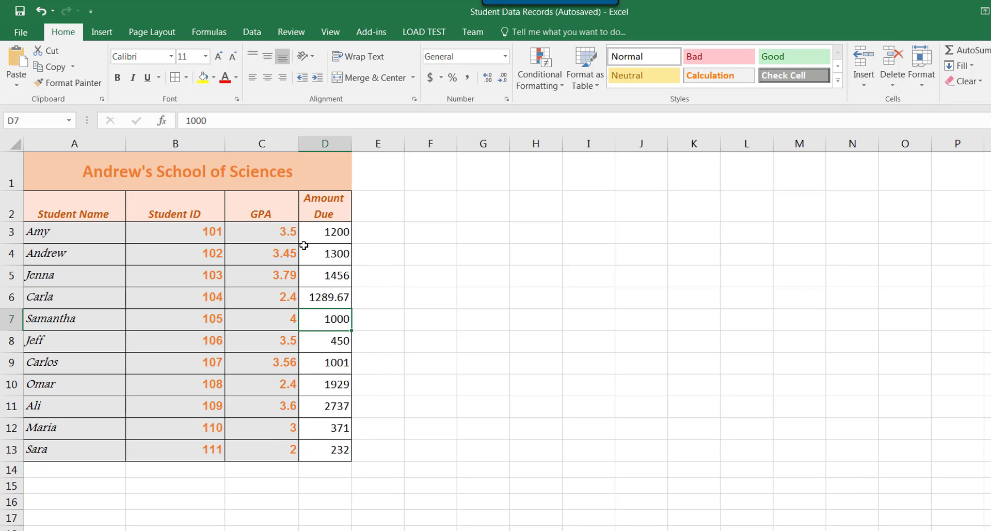
Step: Copy the formatting of GPA cell C3 onto cell D3 with the Format Painter
click(281, 231)
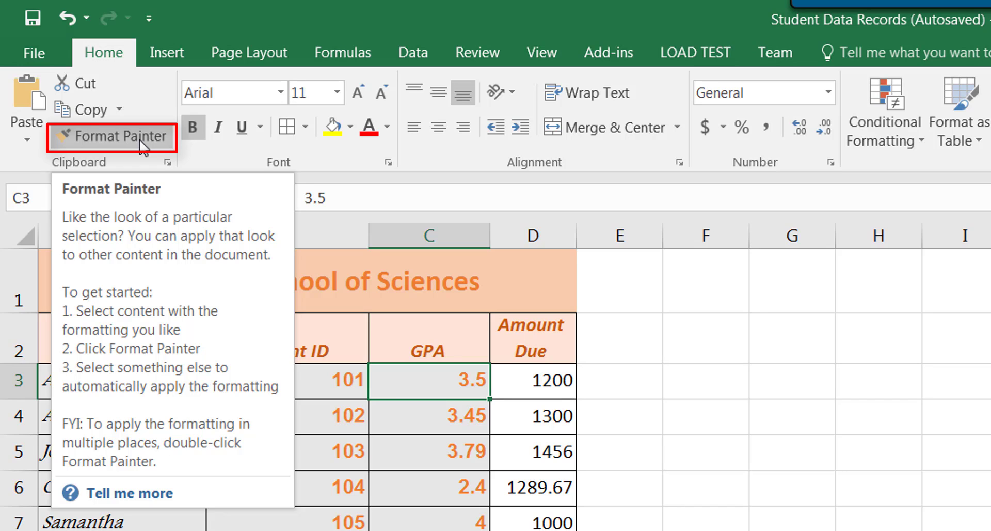
click(143, 147)
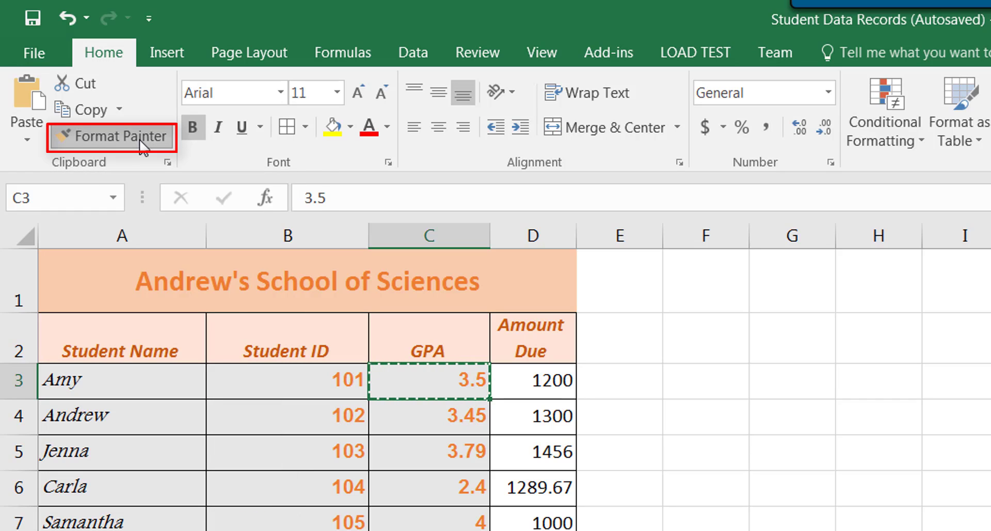
click(537, 383)
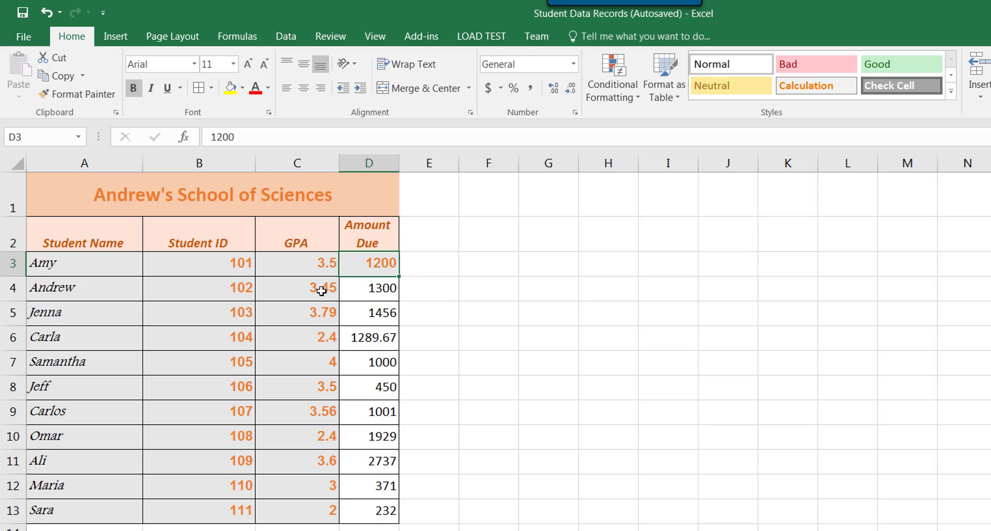
Step: Copy the formatting of Student ID cell B4 onto the range D4:D13 with the Format Painter
click(200, 295)
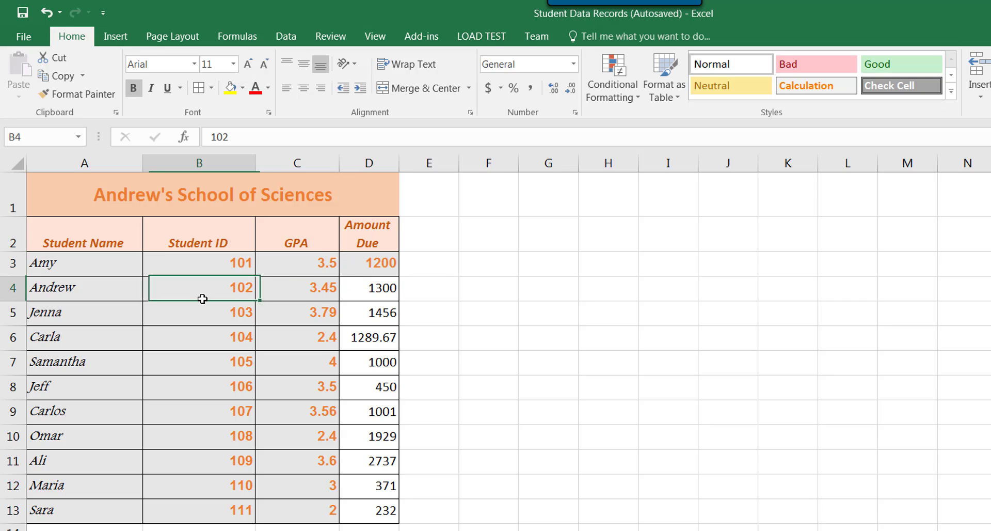
click(105, 95)
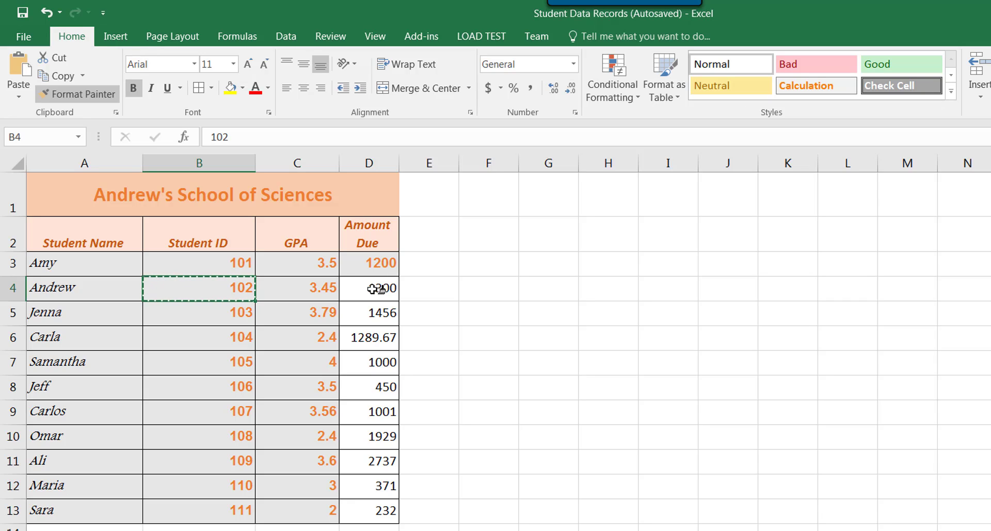
drag(374, 288, 379, 510)
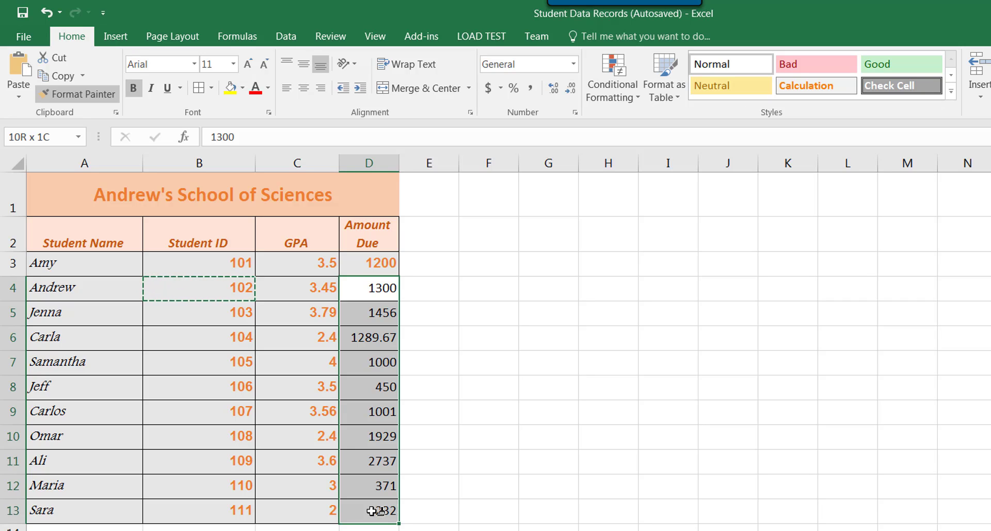
drag(373, 510, 372, 510)
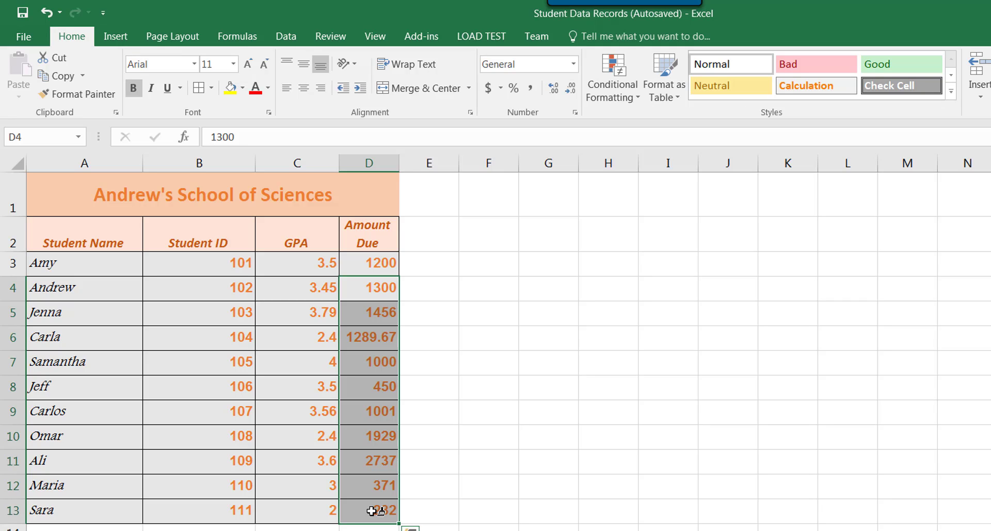
click(429, 338)
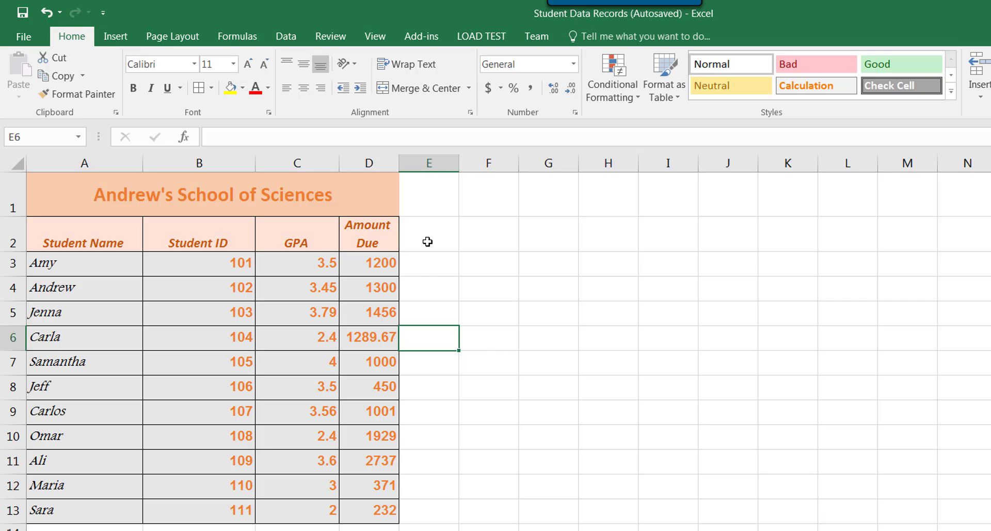
drag(380, 262, 380, 511)
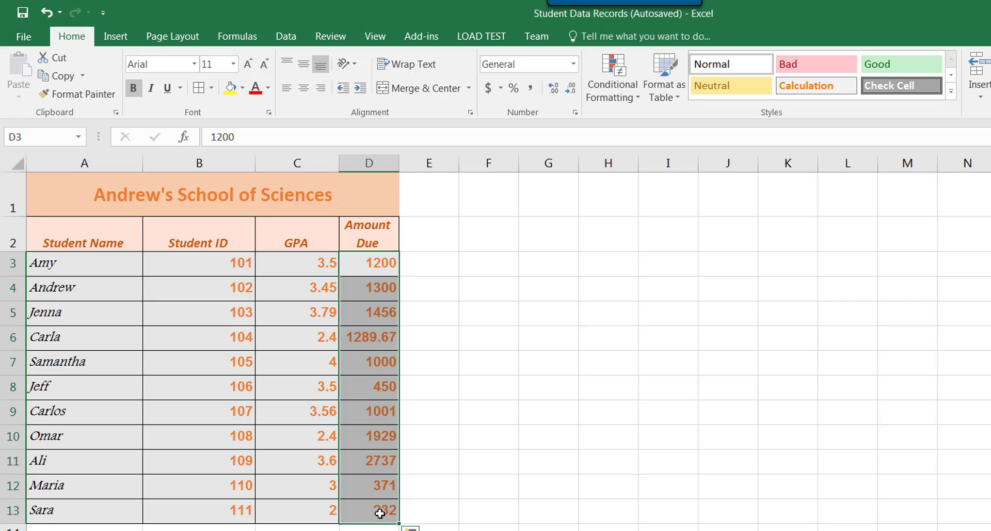
click(442, 294)
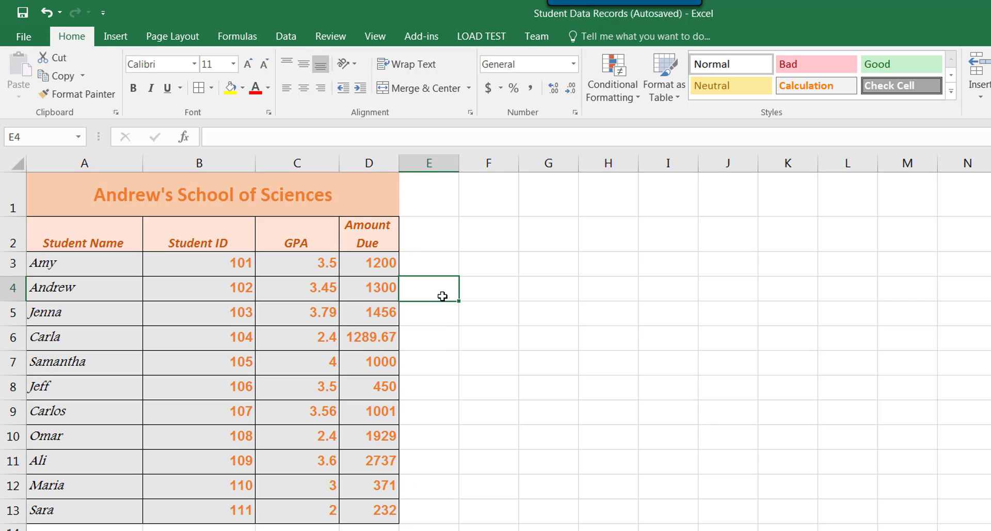
Step: Try filling the value of D3 down through D13 with the fill handle, and undo the fill
click(375, 253)
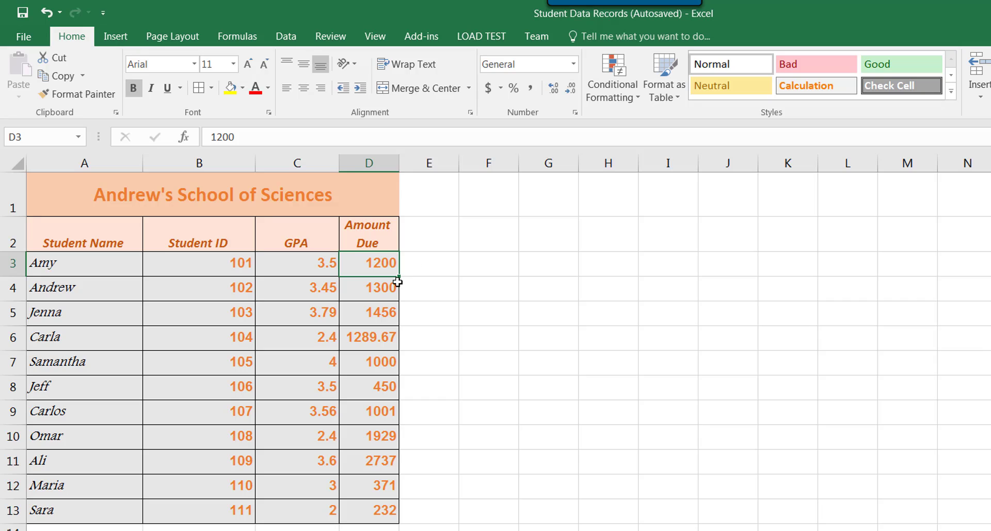
drag(397, 277, 380, 522)
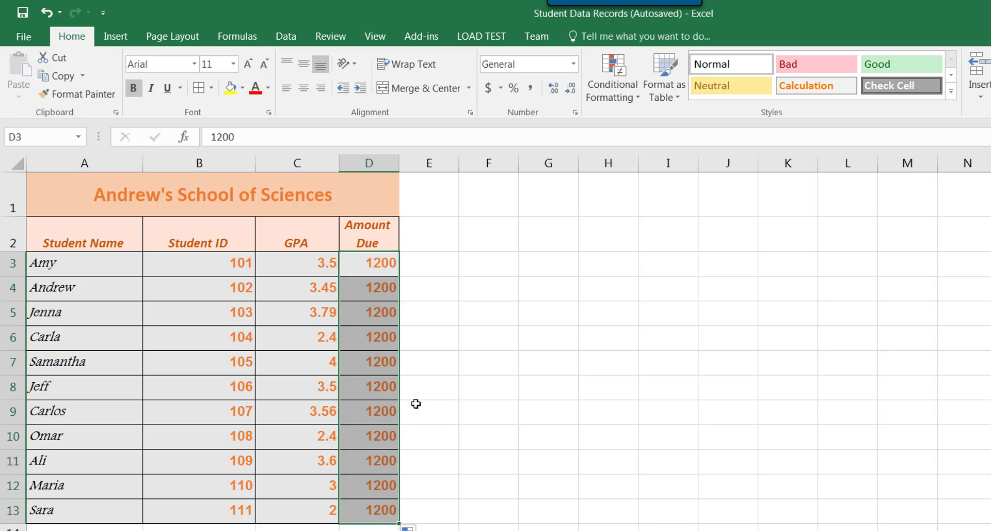
click(51, 15)
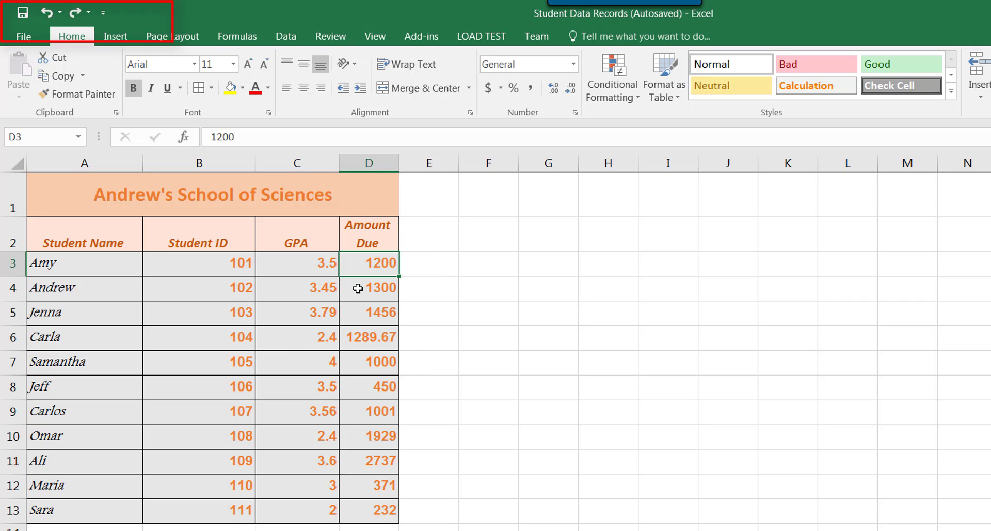
Step: Apply the dollar Accounting Number Format to the Amount Due values in D3:D13
mouse_move(369, 263)
mouse_down()
mouse_move(384, 528)
mouse_move(389, 513)
mouse_up()
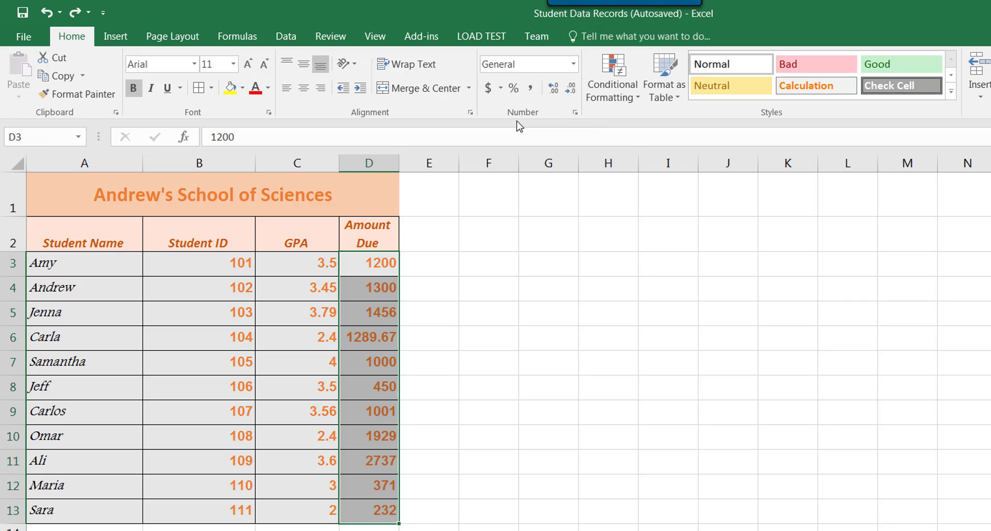
click(490, 90)
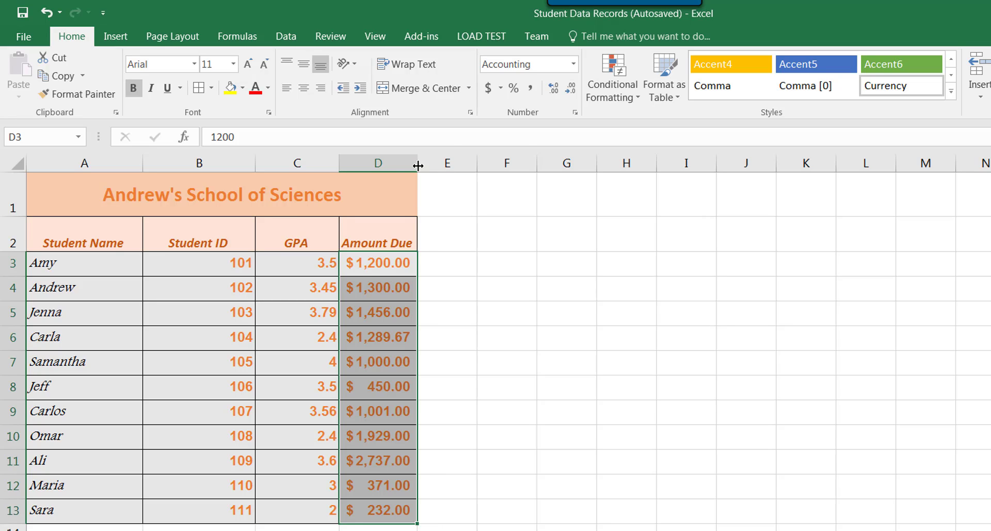
Step: Narrow the Amount Due column, widen it slightly, and AutoFit column D to its contents
drag(417, 165, 396, 166)
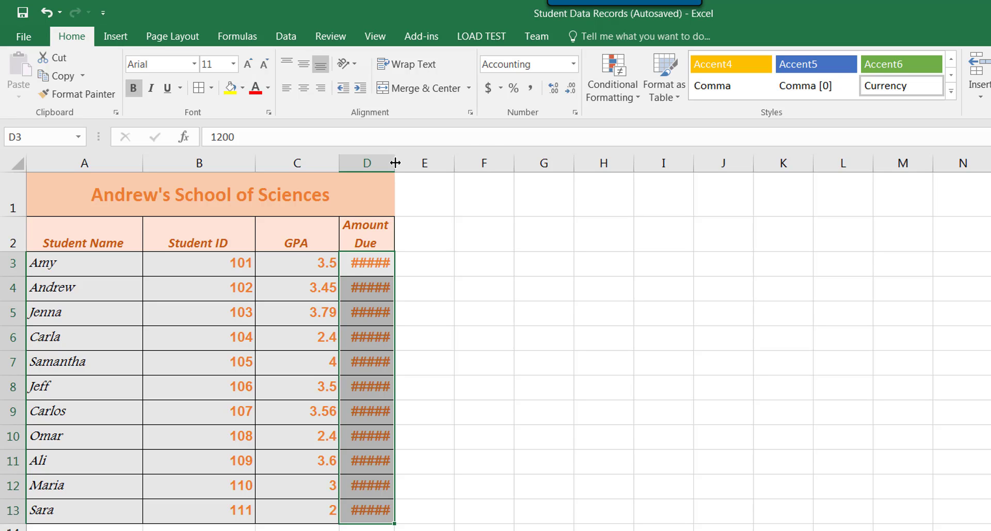
mouse_move(394, 163)
mouse_down()
mouse_move(418, 163)
mouse_move(405, 163)
mouse_up()
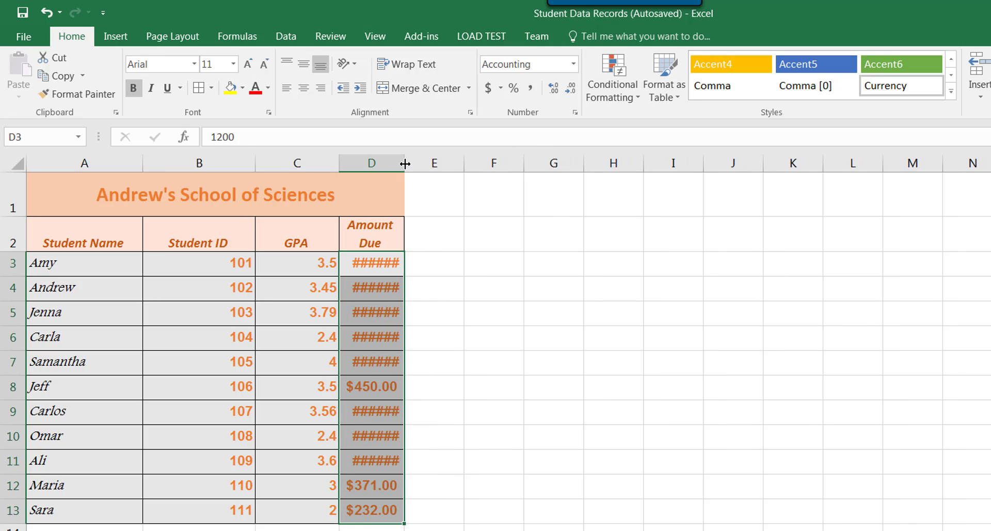
click(403, 164)
double_click(403, 164)
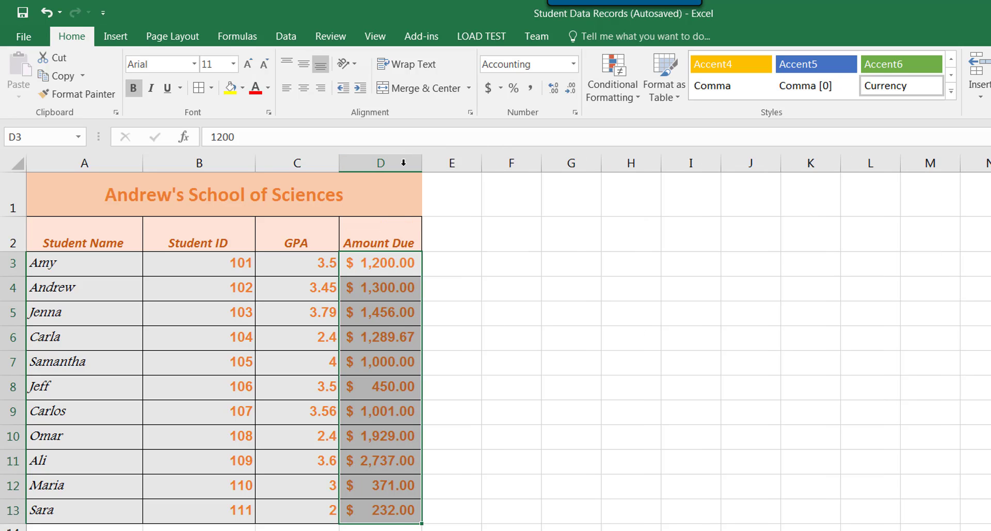